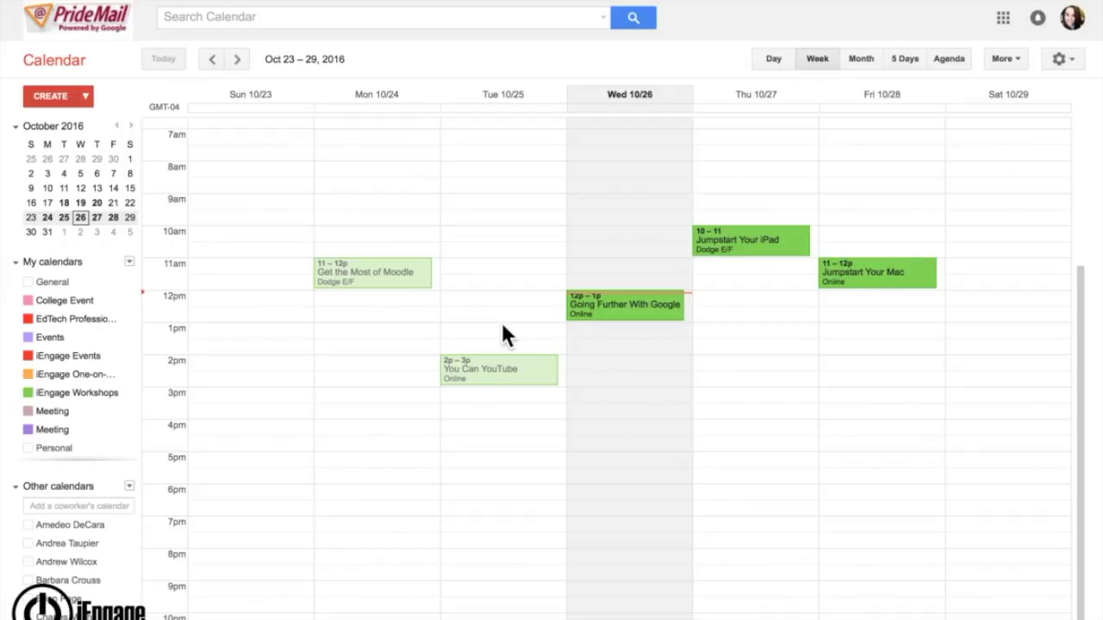
Step: Start a new calendar and name it Live Events
left_click(129, 263)
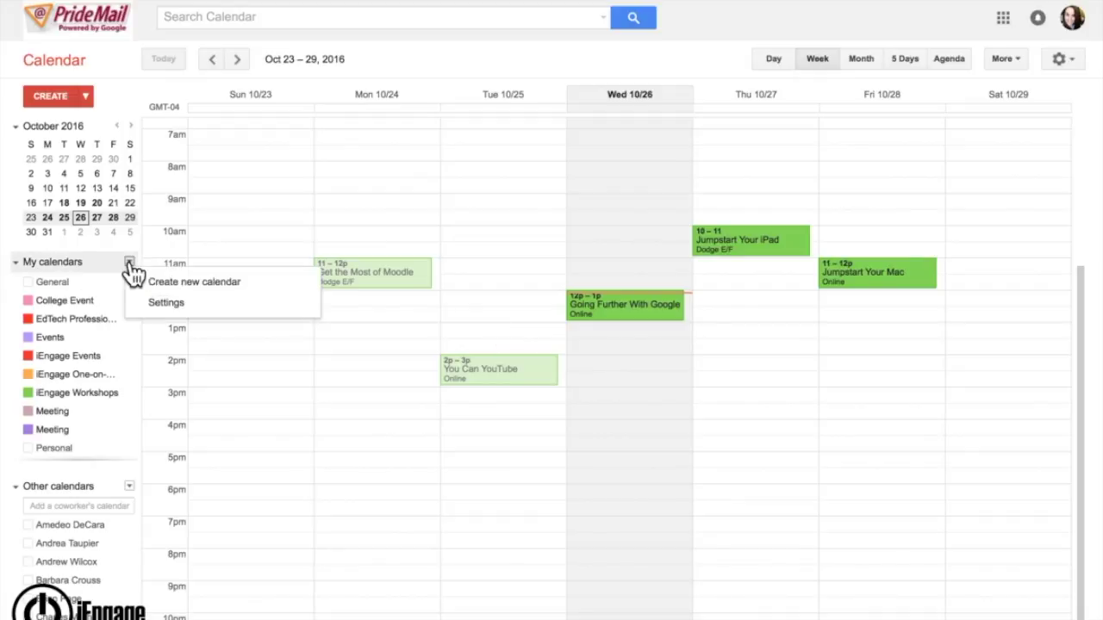
left_click(175, 284)
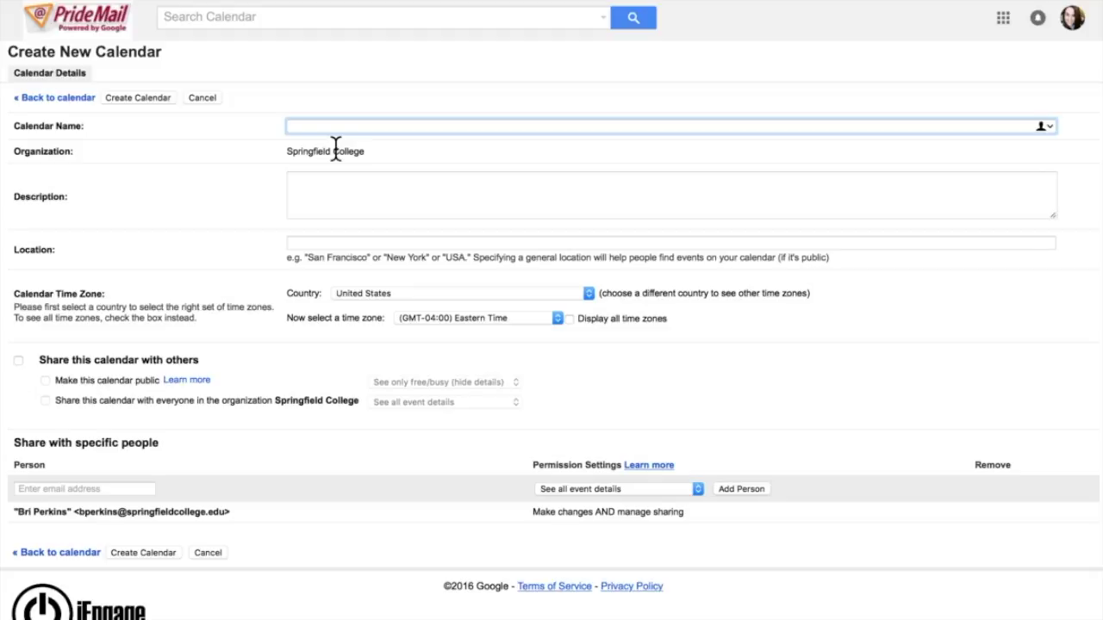
type("Live Events")
left_click(364, 211)
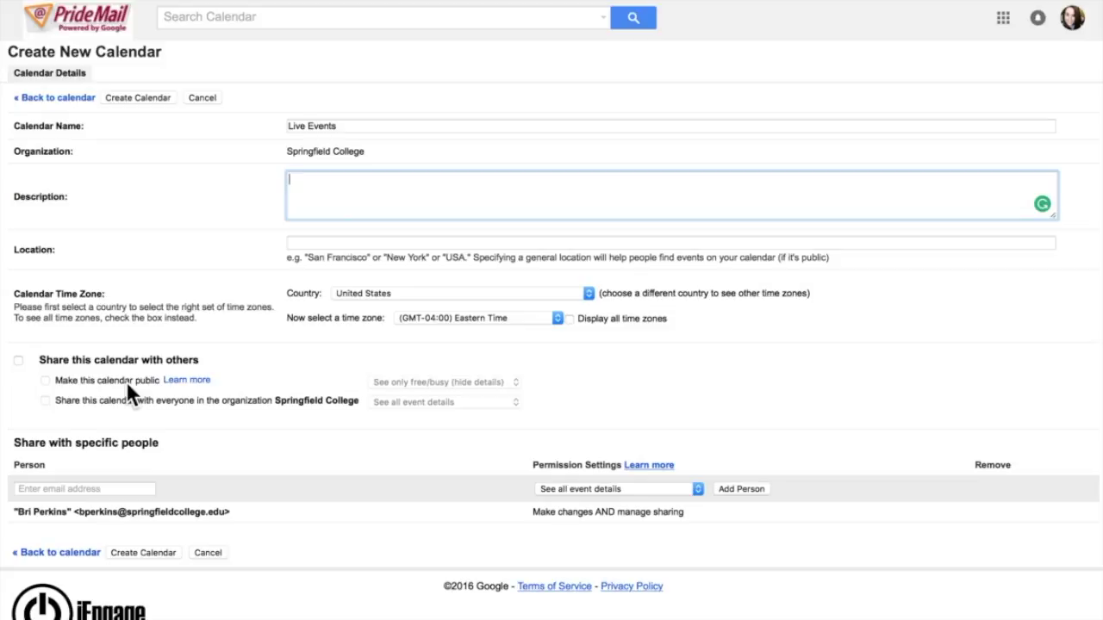
Step: Share the calendar with everyone in the Springfield College organization, limited to See only free/busy (hide details), without making it public
left_click(103, 359)
left_click(76, 384)
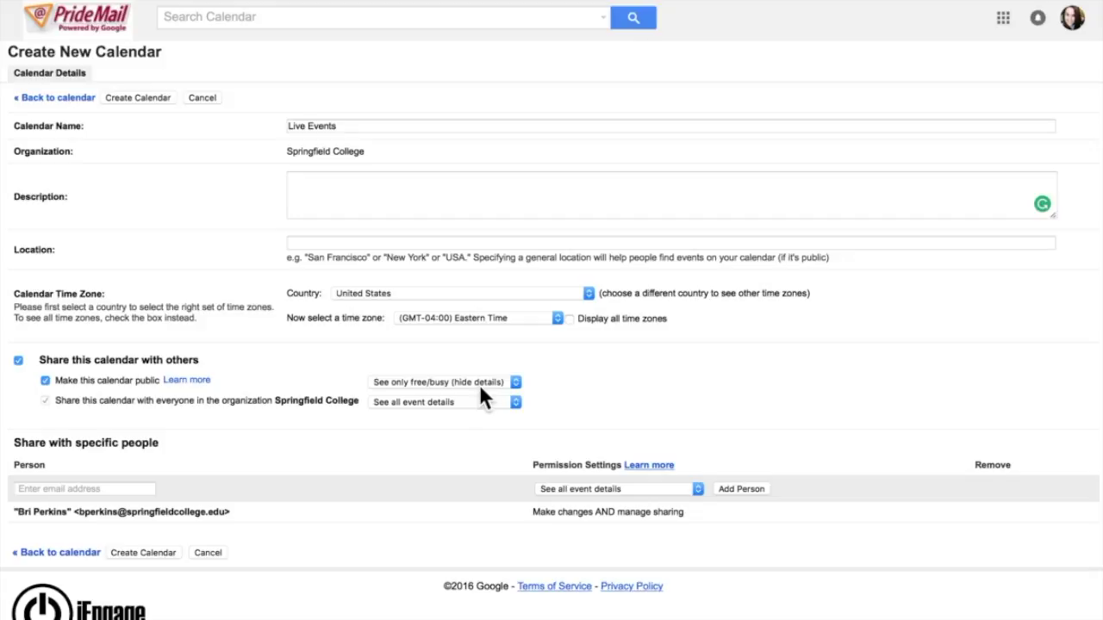
left_click(95, 384)
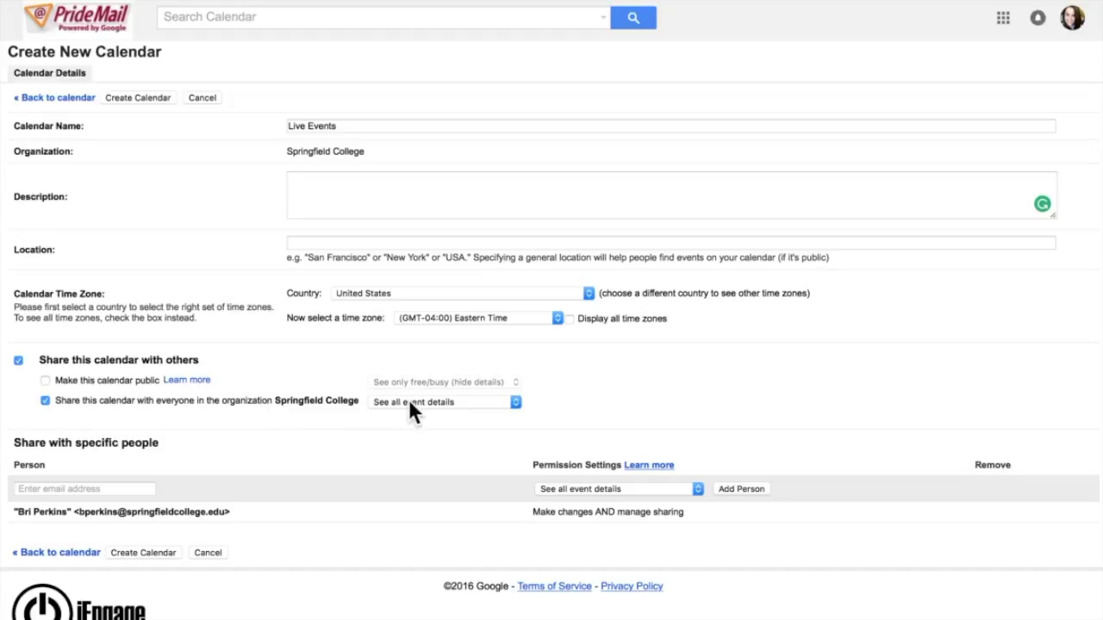
left_click(464, 405)
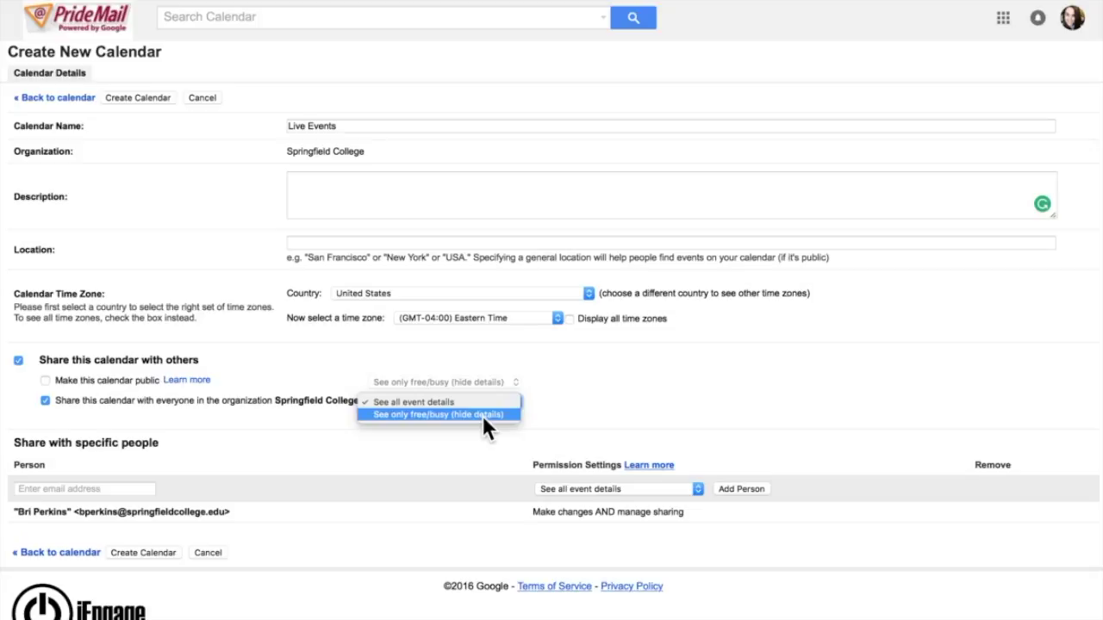
left_click(434, 415)
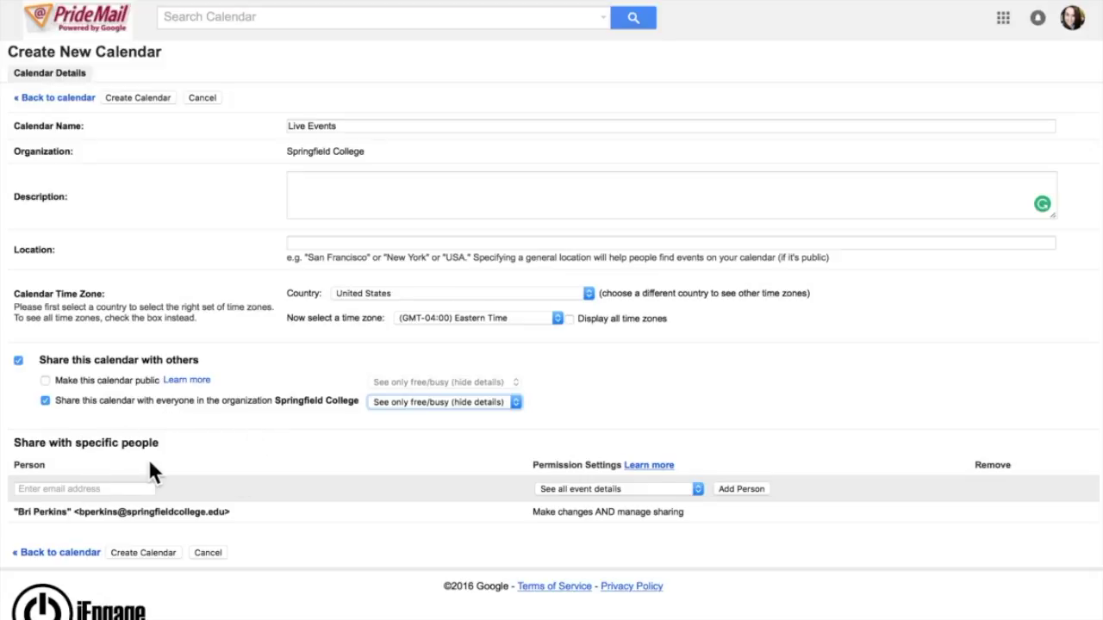
Step: Share the calendar specifically with the iEngage account, with permission to see all event details
left_click(106, 488)
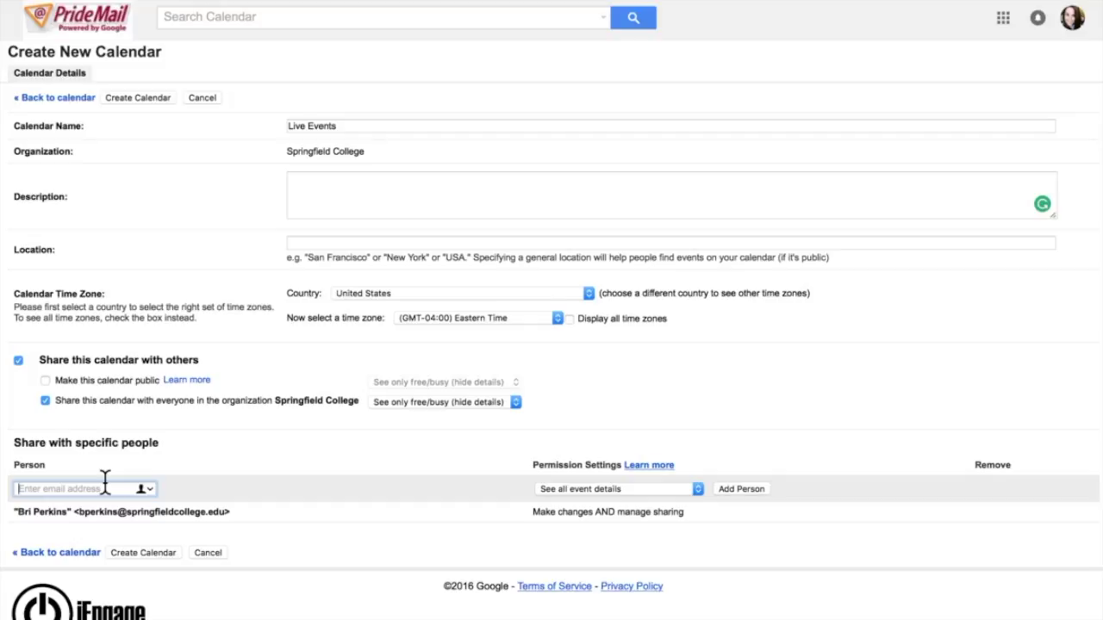
type("iengage")
key("Return")
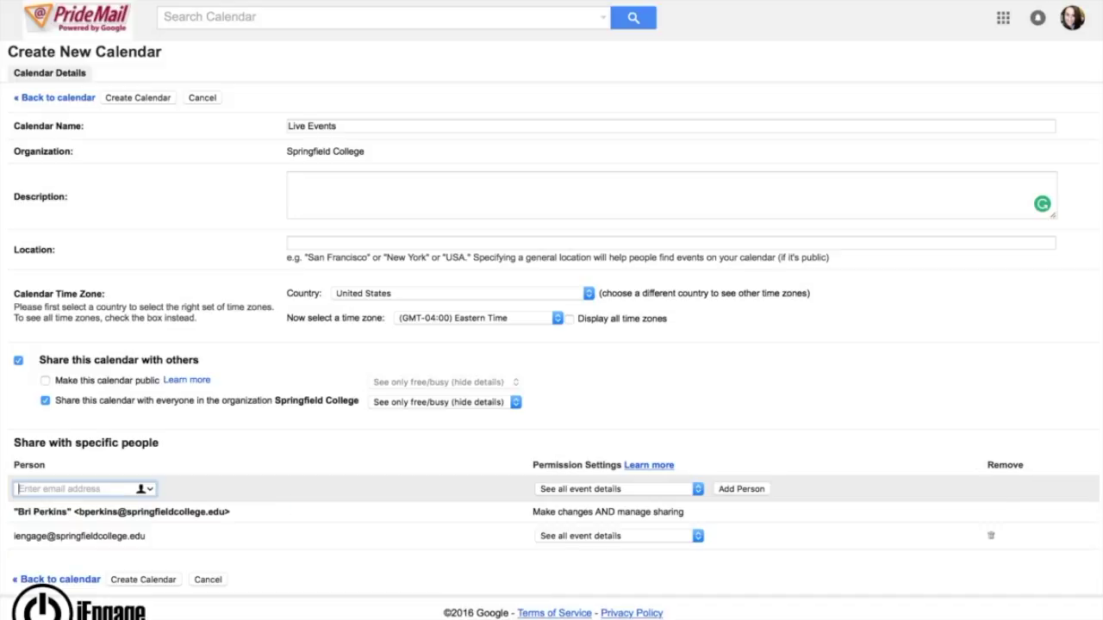
left_click(609, 537)
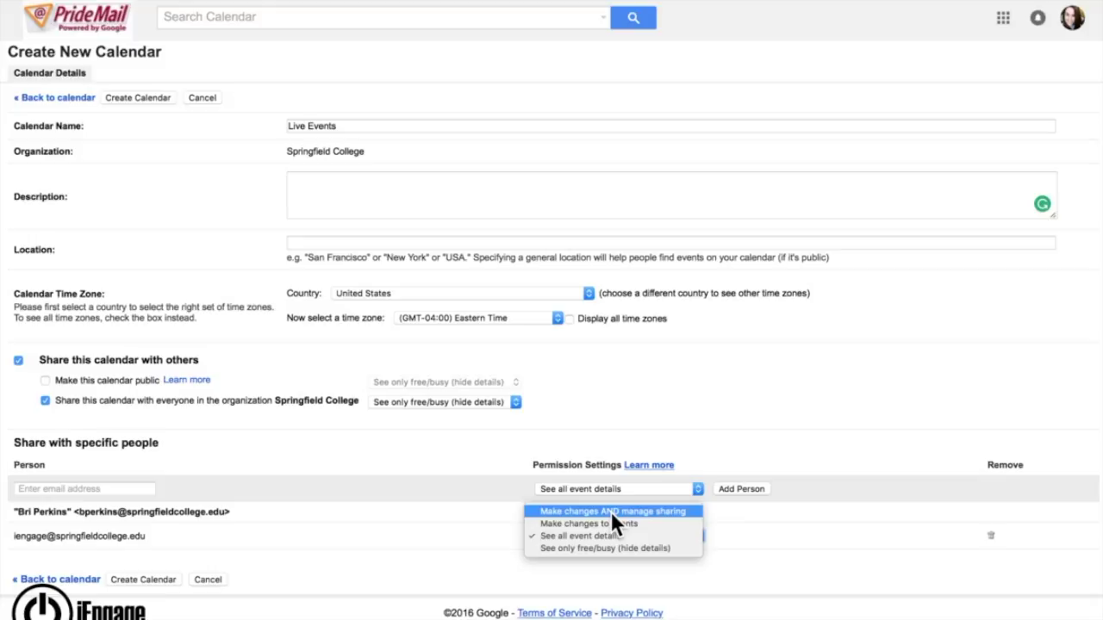
left_click(610, 511)
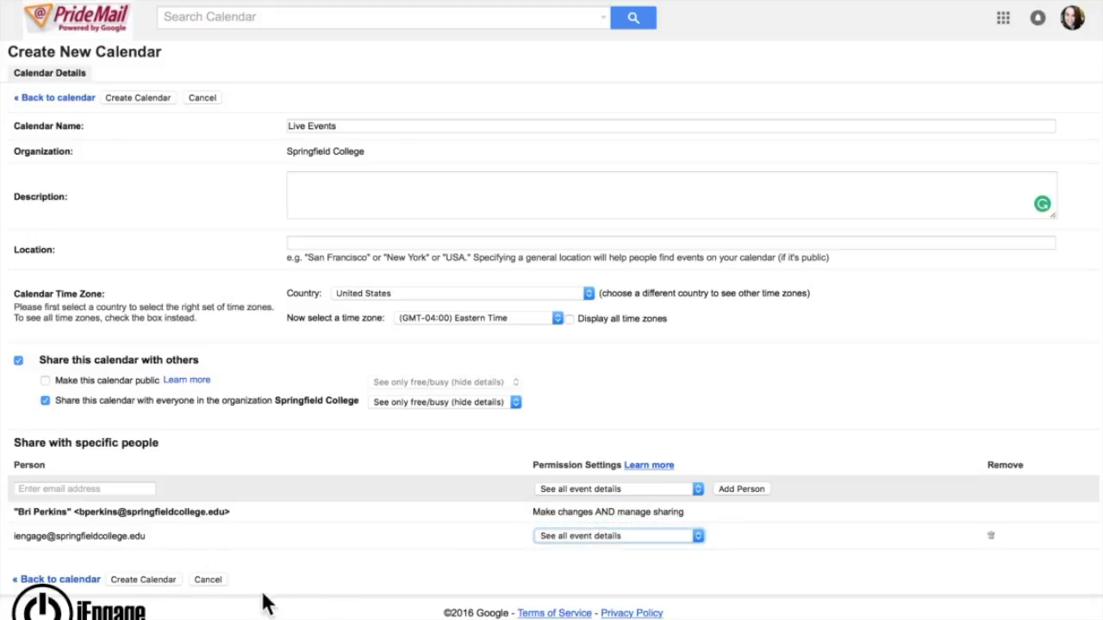
Step: Create the calendar and change the Live Events calendar colour to blue
left_click(200, 581)
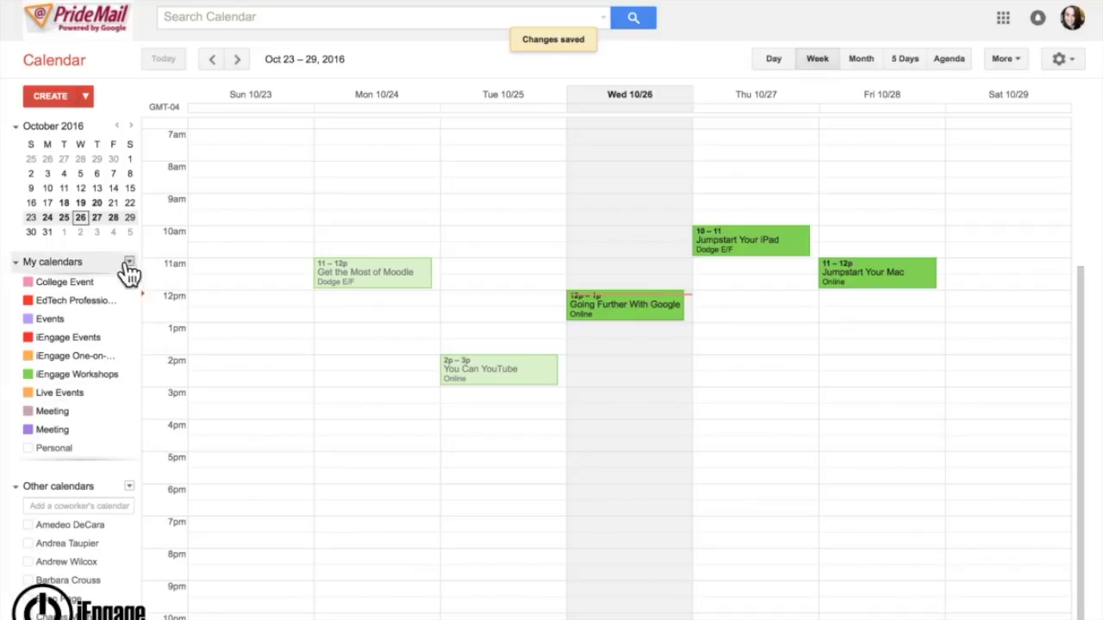
left_click(118, 394)
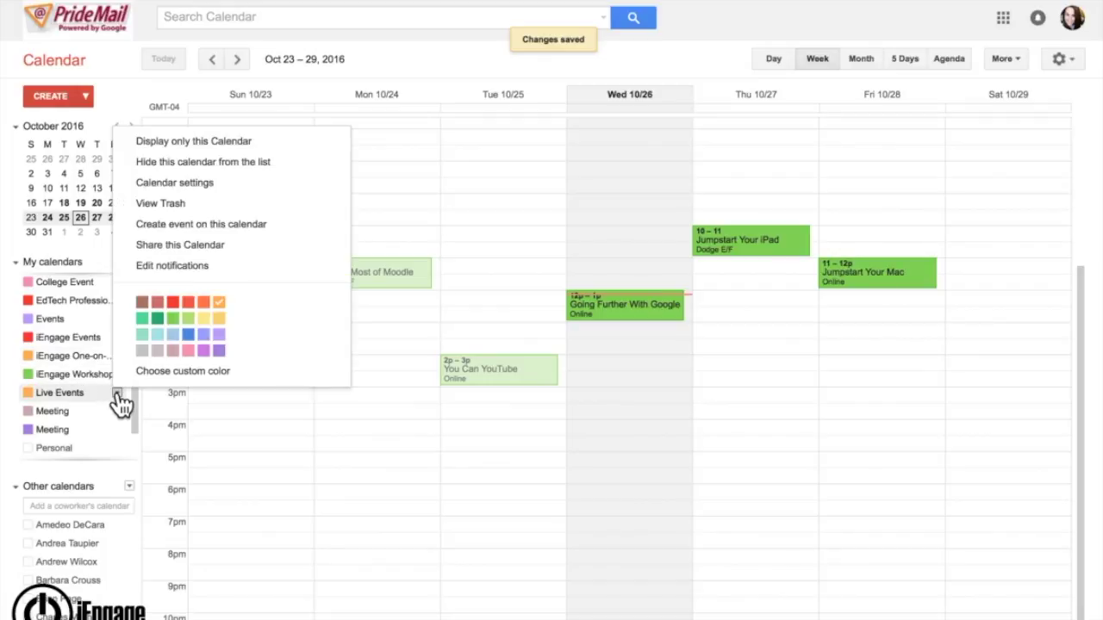
left_click(188, 336)
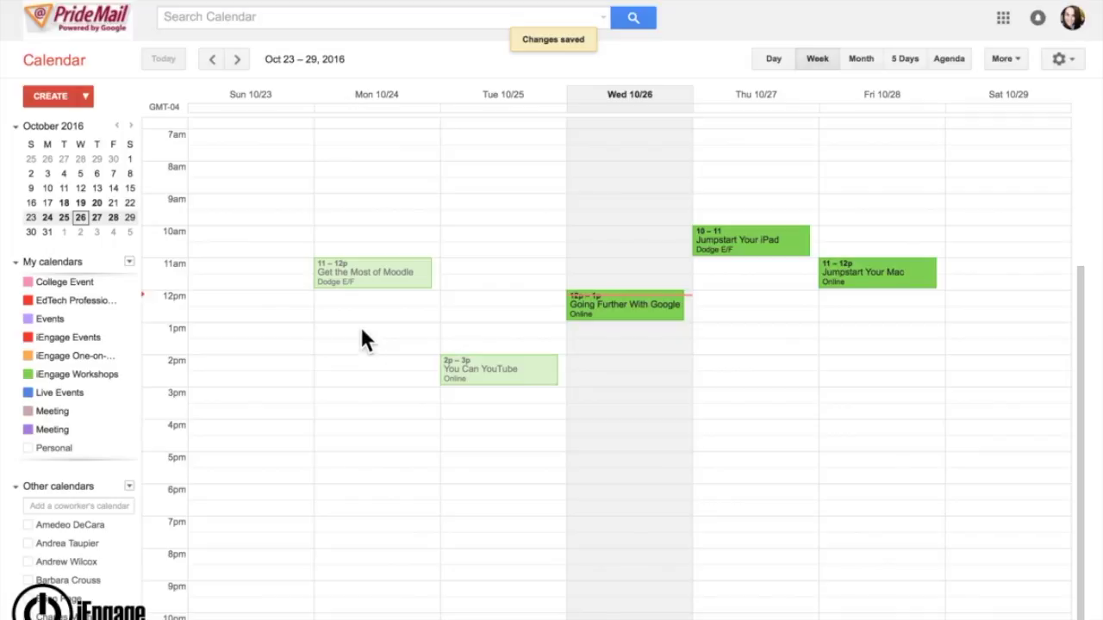
left_click_drag(361, 331, 365, 378)
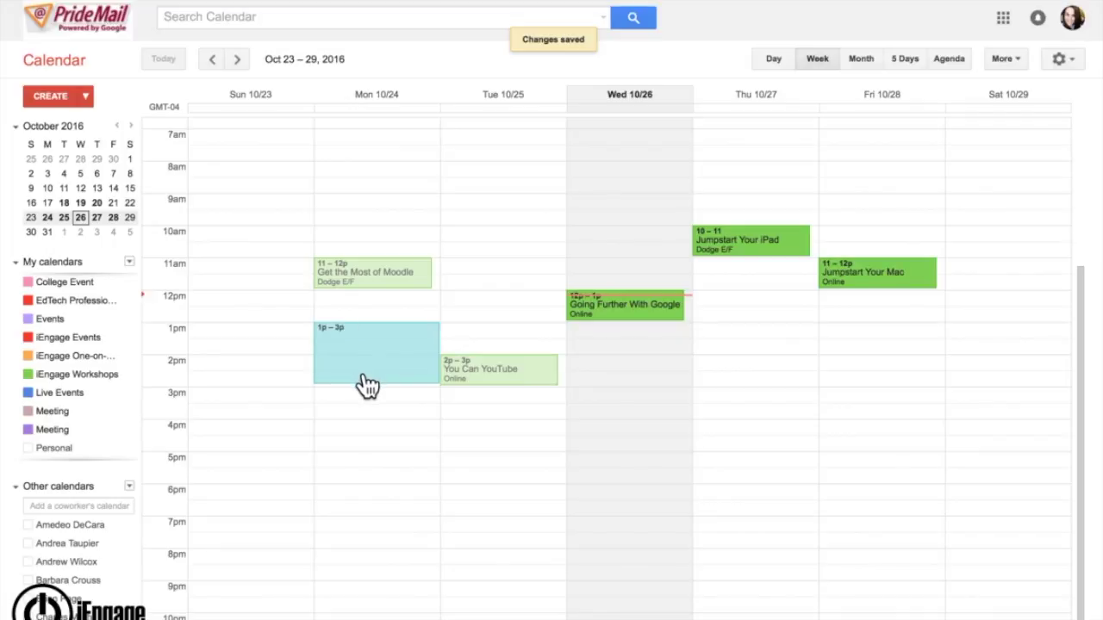
left_click_drag(368, 385, 365, 382)
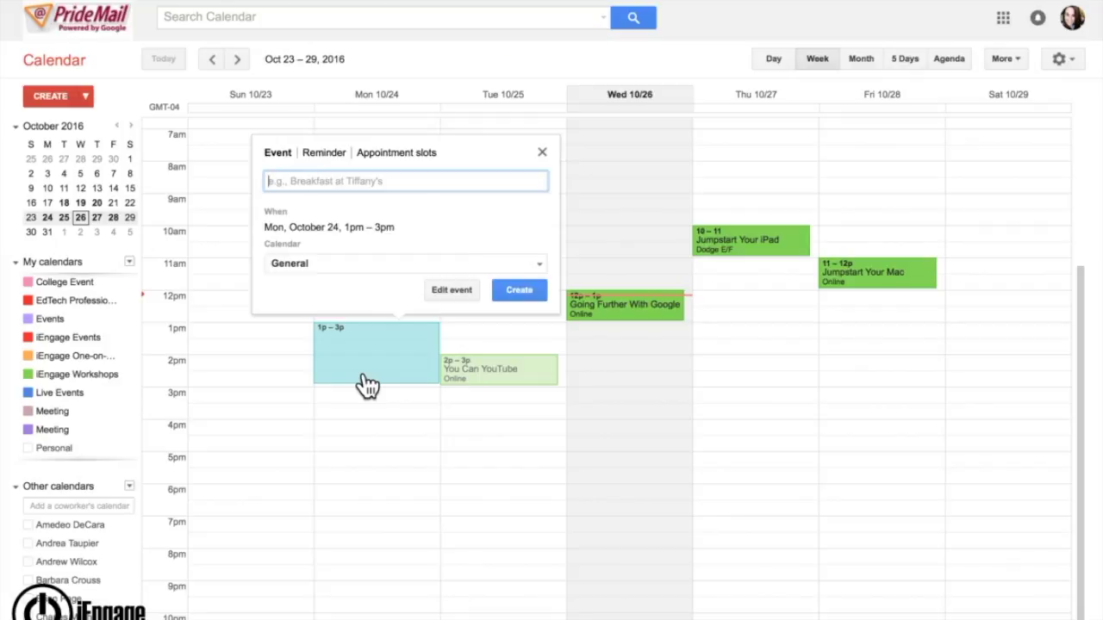
left_click(357, 263)
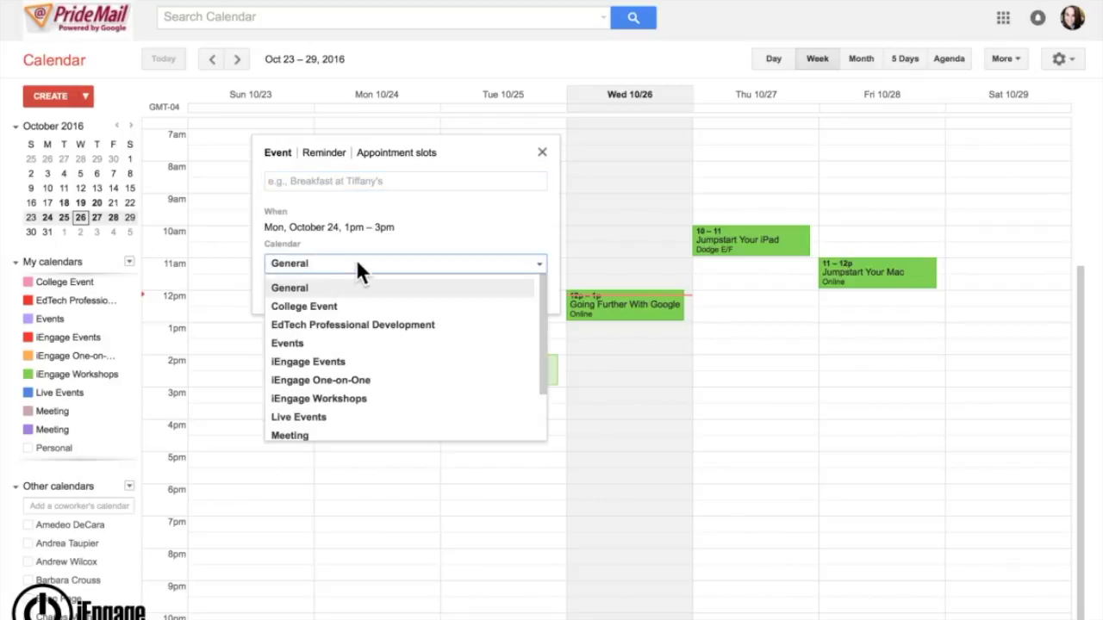
left_click(328, 417)
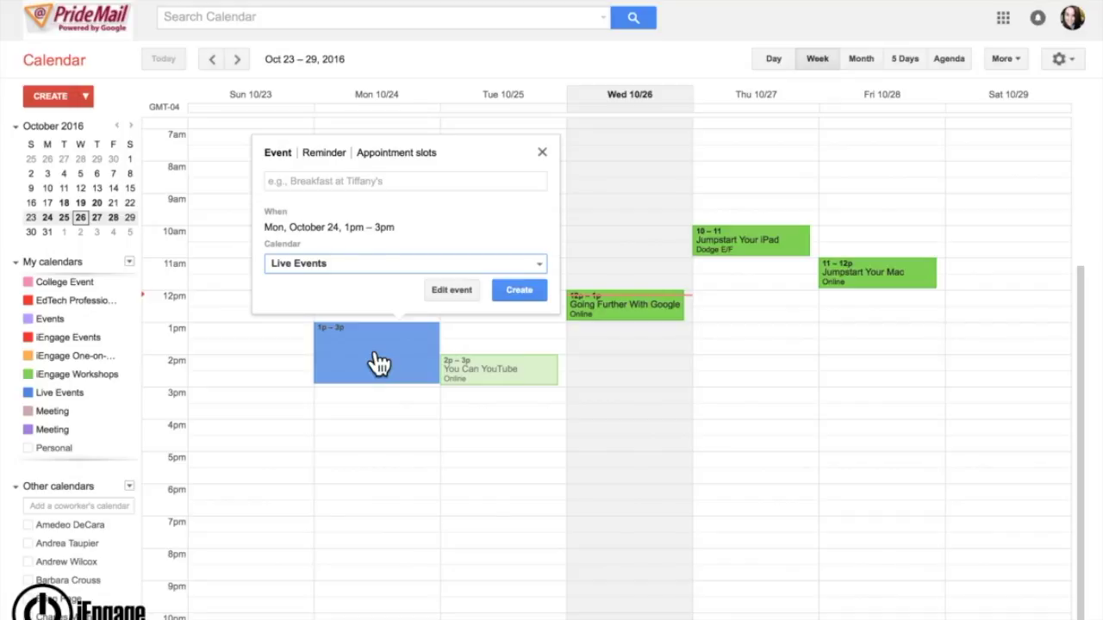
left_click(542, 151)
Step: Add a default event notification 10 minutes before each event on the Live Events calendar and save it
left_click(117, 394)
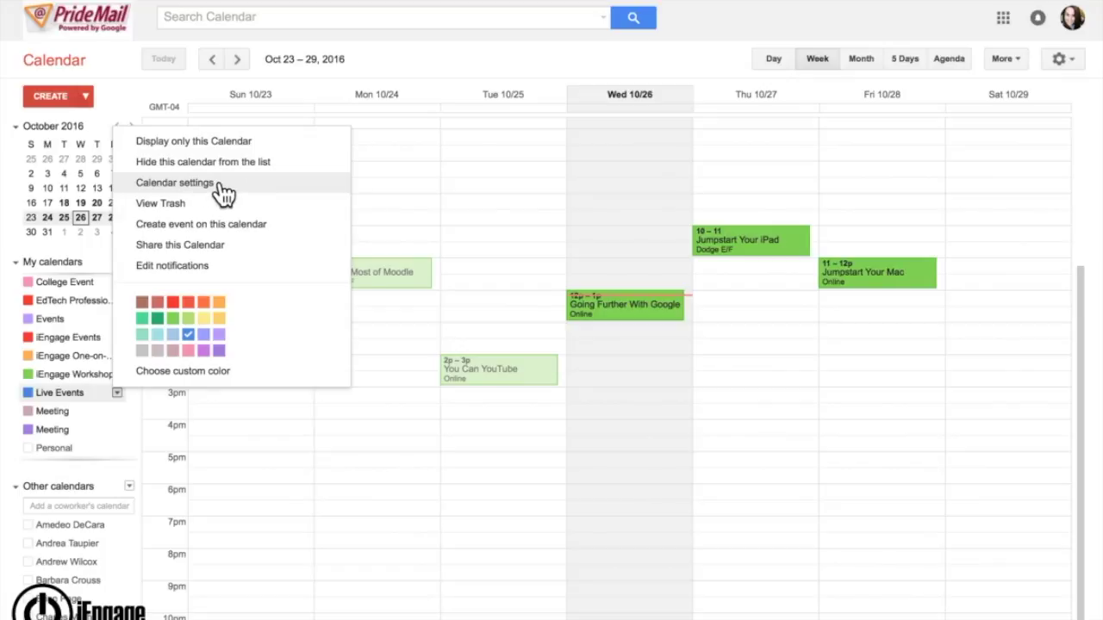
left_click(187, 267)
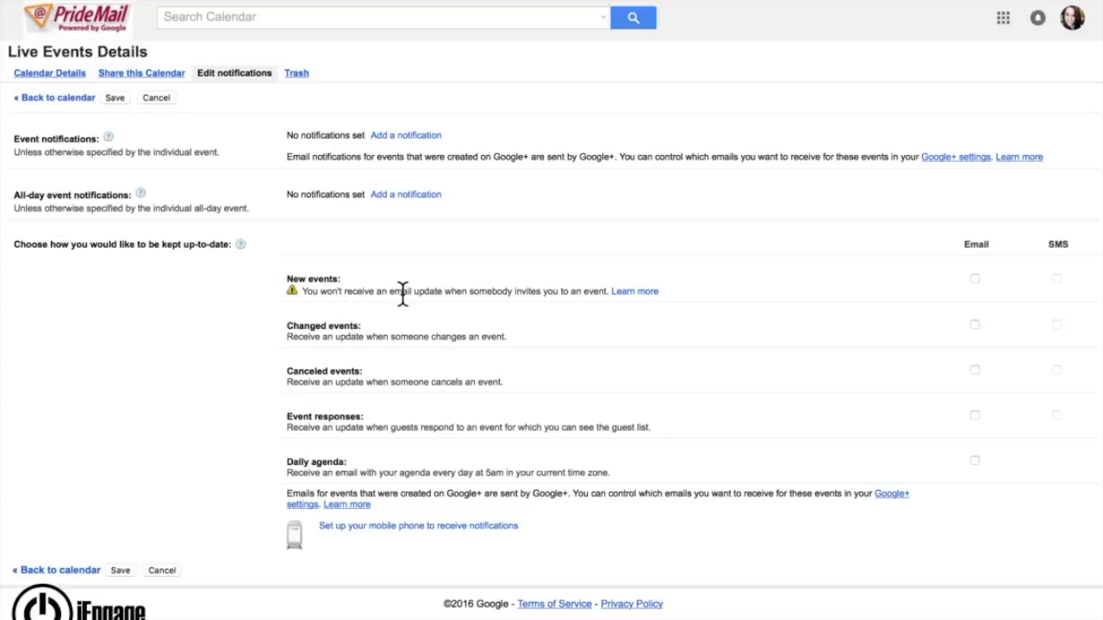
left_click(417, 138)
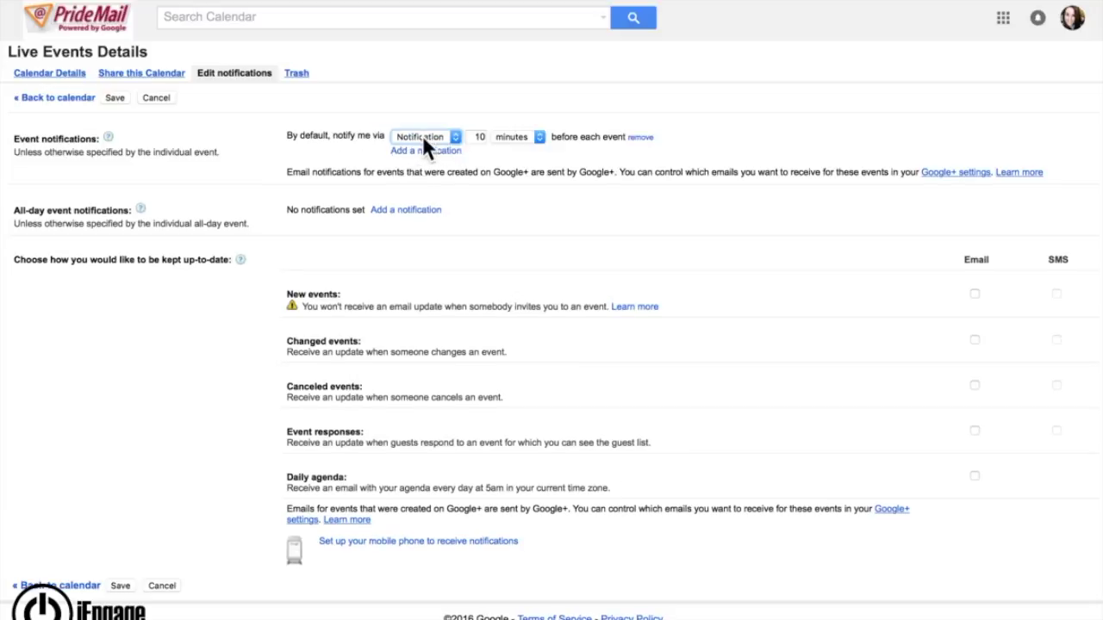
left_click(422, 138)
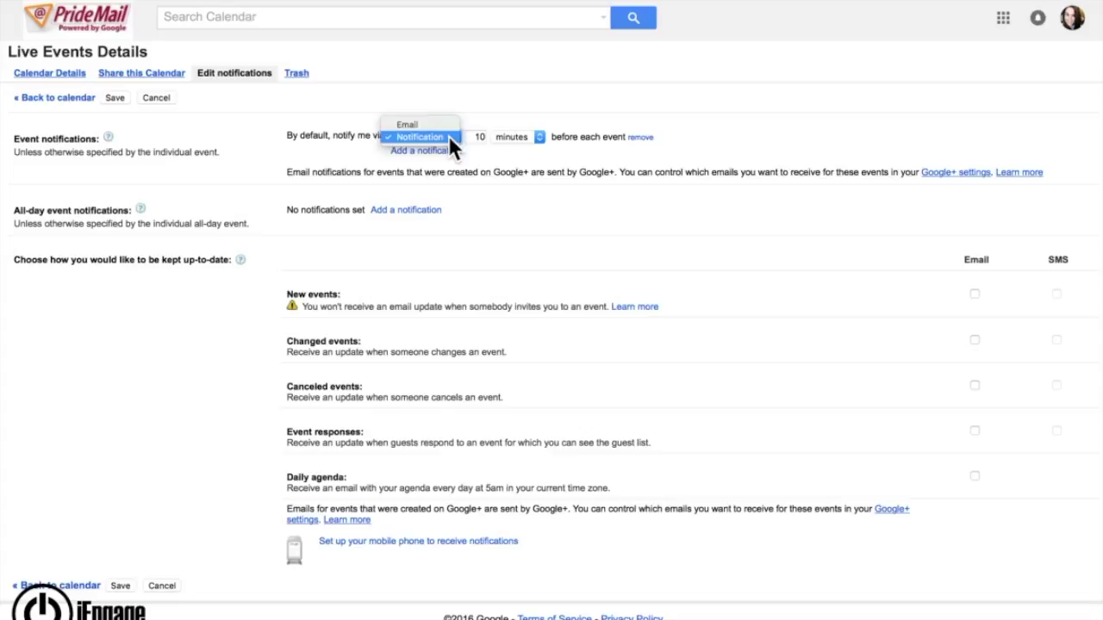
left_click(448, 135)
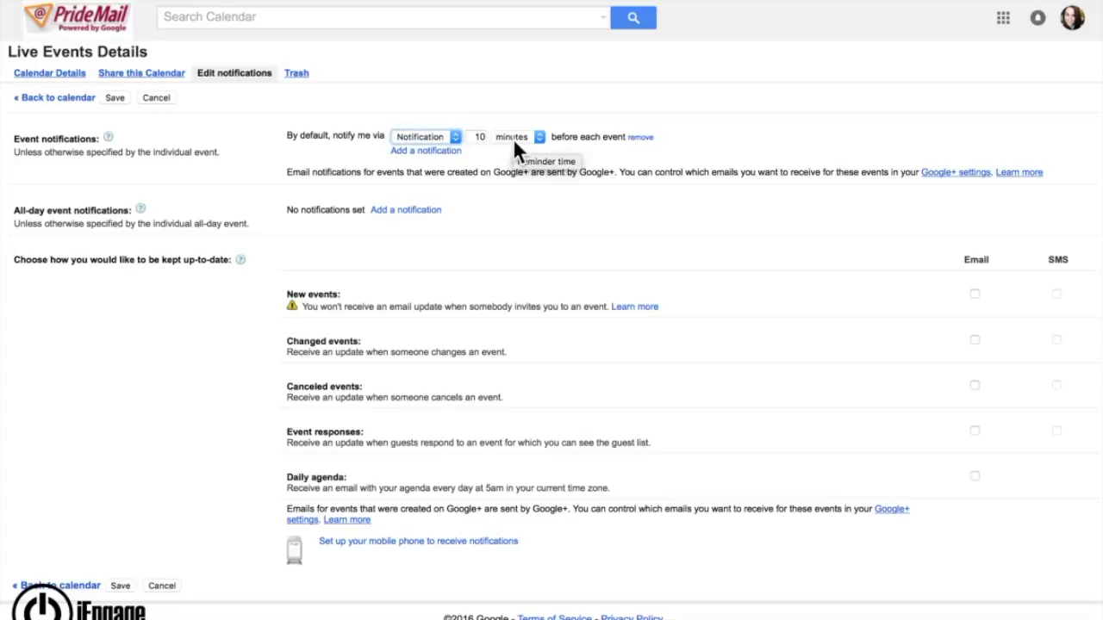
left_click(114, 97)
Step: Draft a Workshop event on Monday, October 24, 1:00pm to 2:30pm, on the Live Events calendar and open its full details
left_click_drag(357, 327, 356, 374)
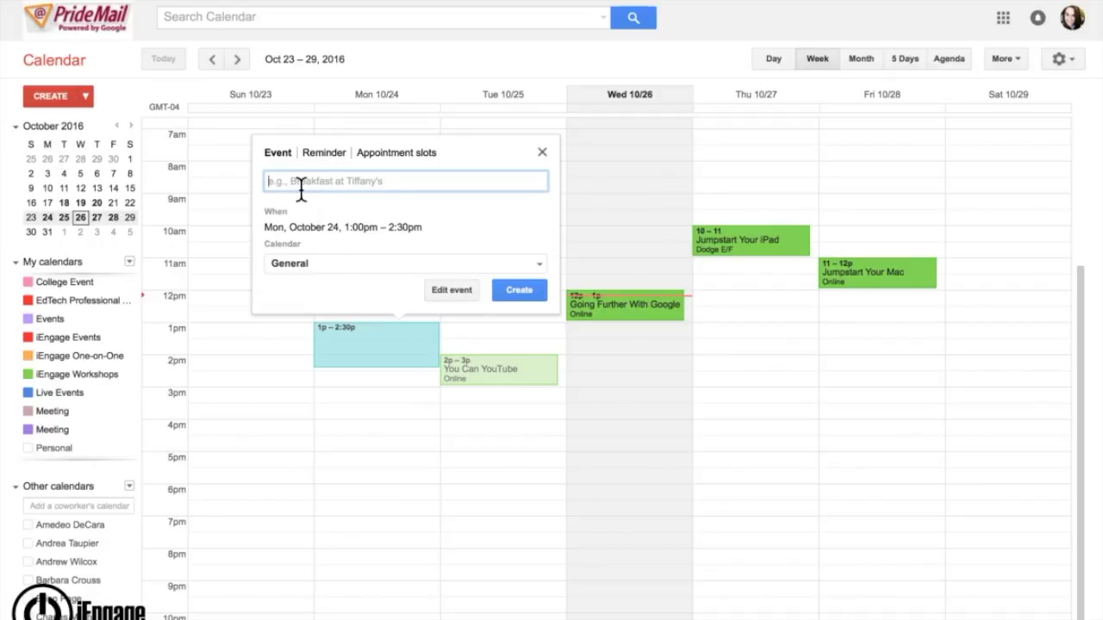
type("Workshop")
left_click(312, 260)
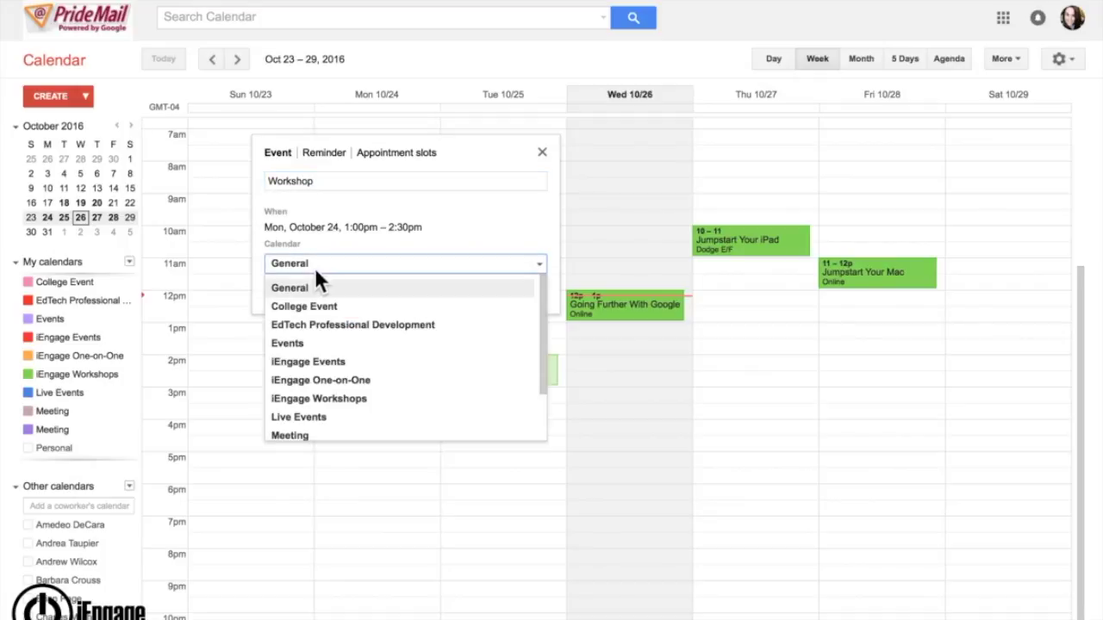
left_click(333, 419)
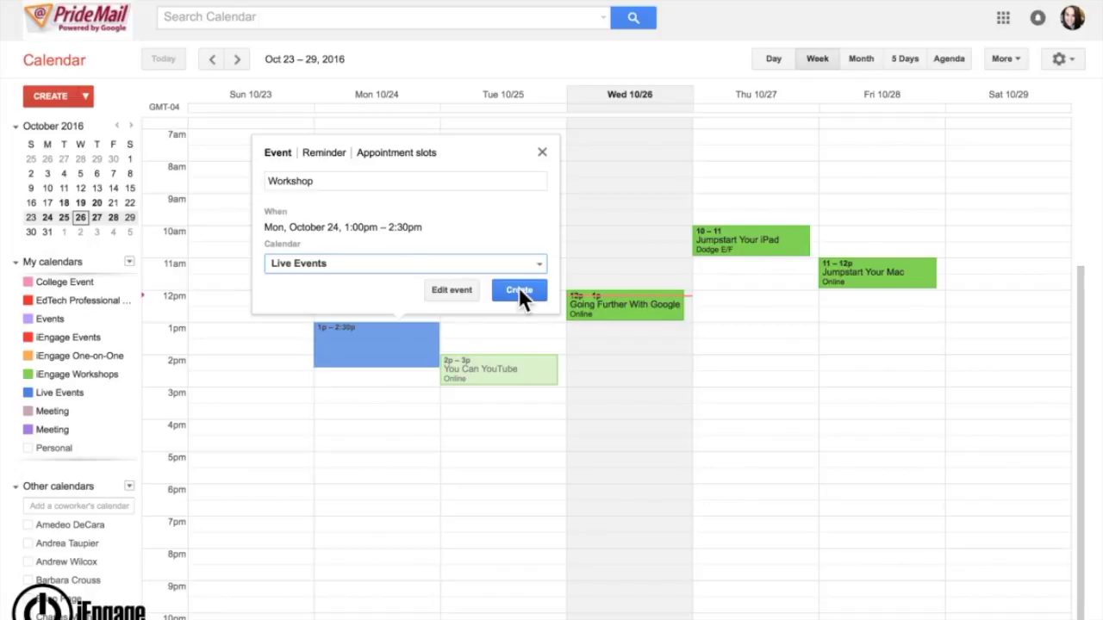
left_click(451, 290)
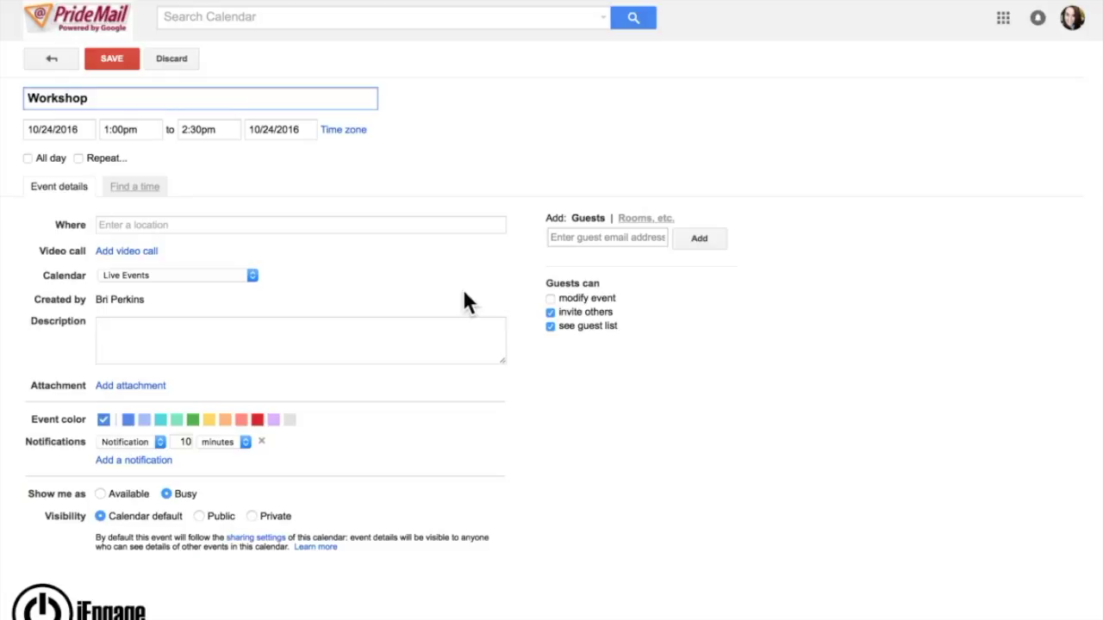
Step: Add the iEngage account as a guest of the Workshop event and allow guests to modify the event
left_click(587, 238)
type("iengage")
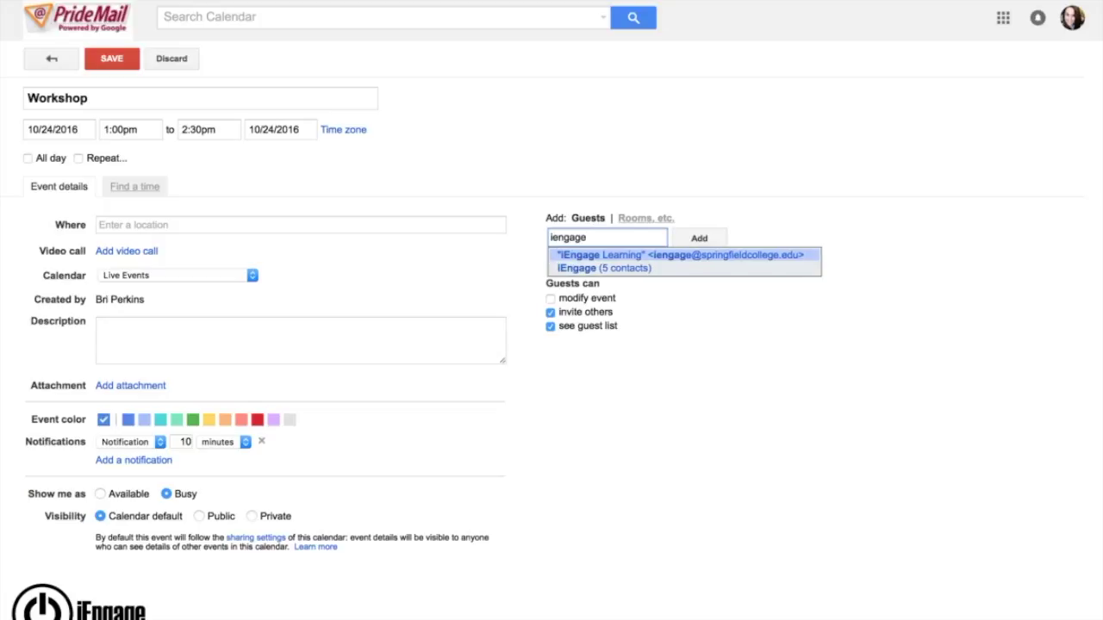
key("Return")
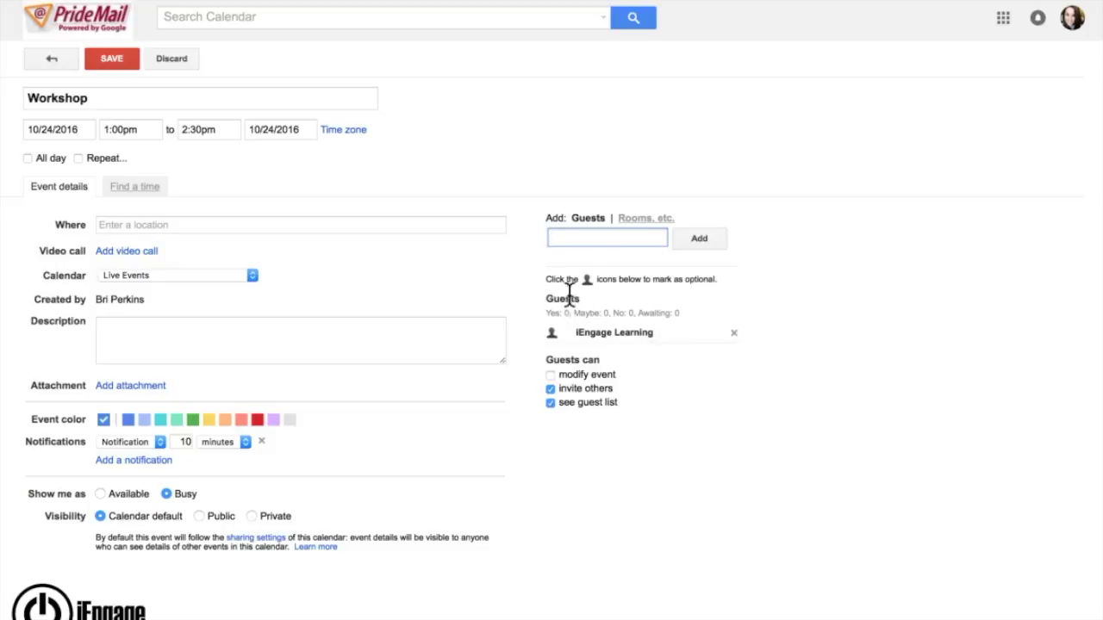
left_click(567, 372)
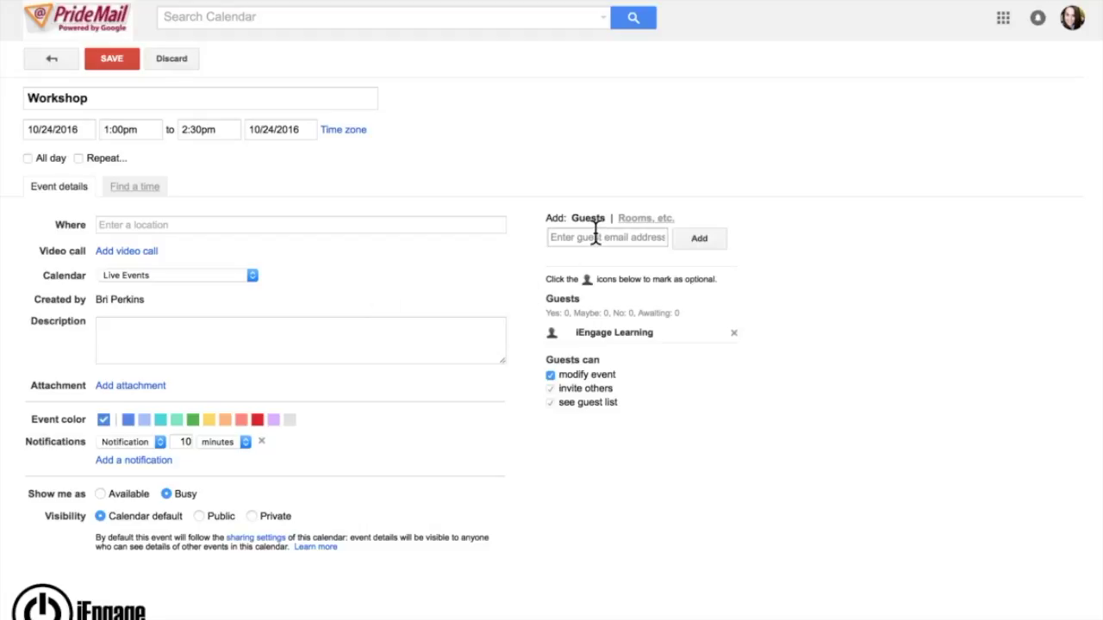
Step: Set the Workshop event's location to Conference Room
left_click(127, 230)
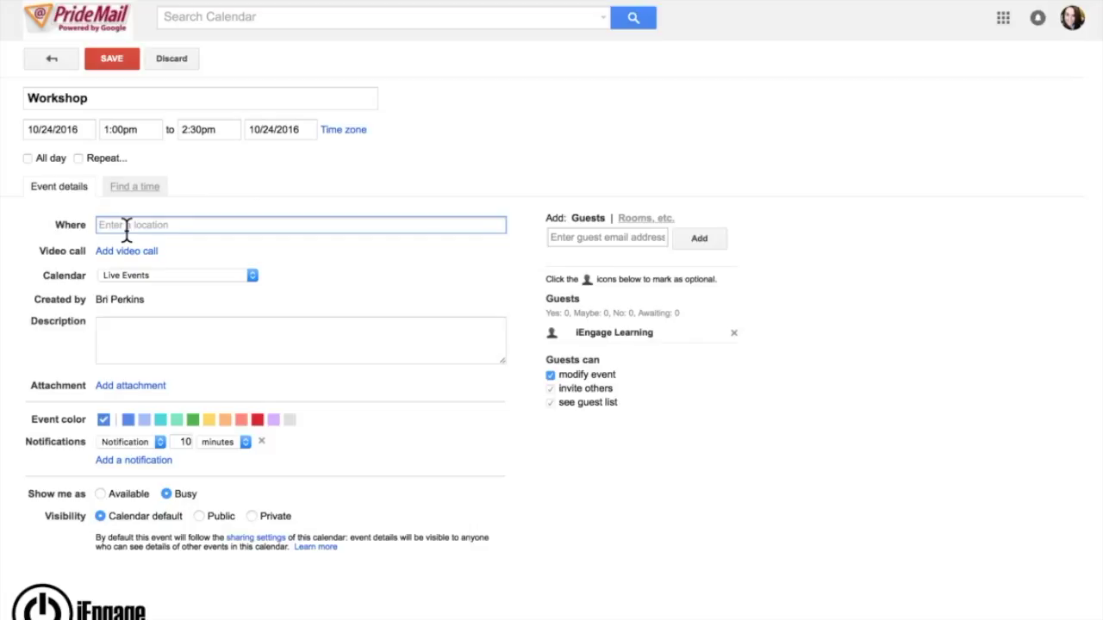
type("Conferenc")
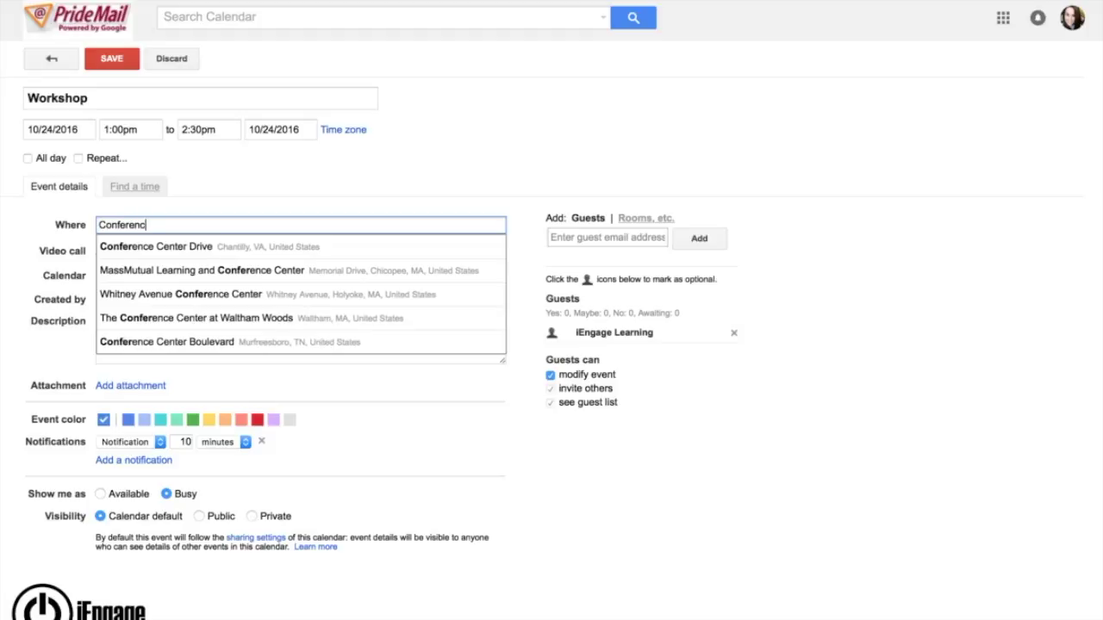
type("e Room")
left_click(272, 193)
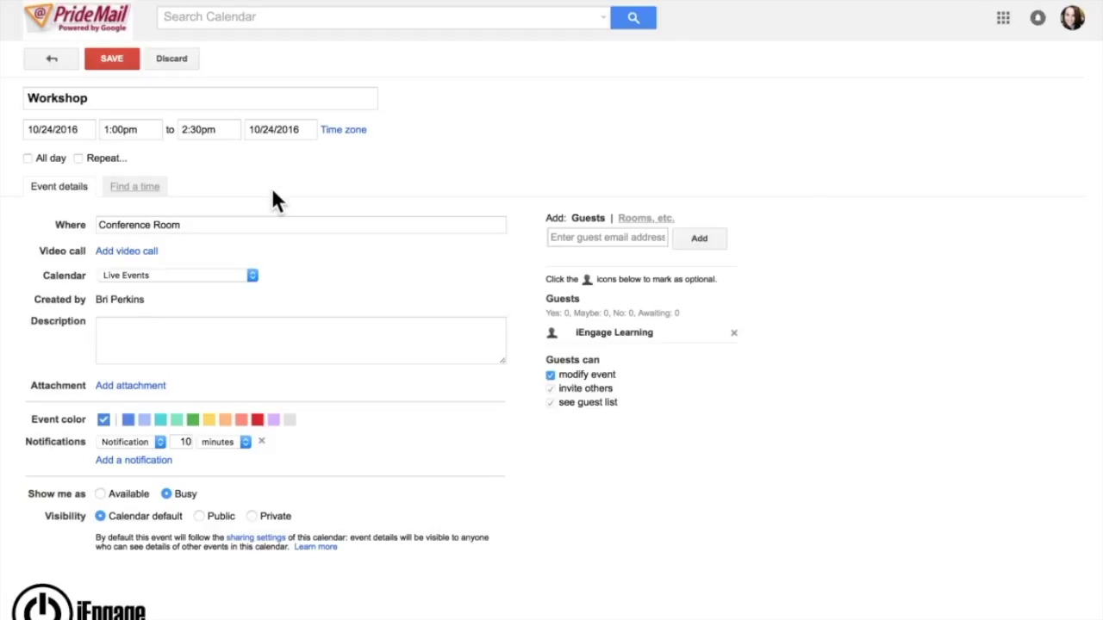
Step: Add a video call to the Workshop event and save it, sending the invitation to the guest
left_click(138, 251)
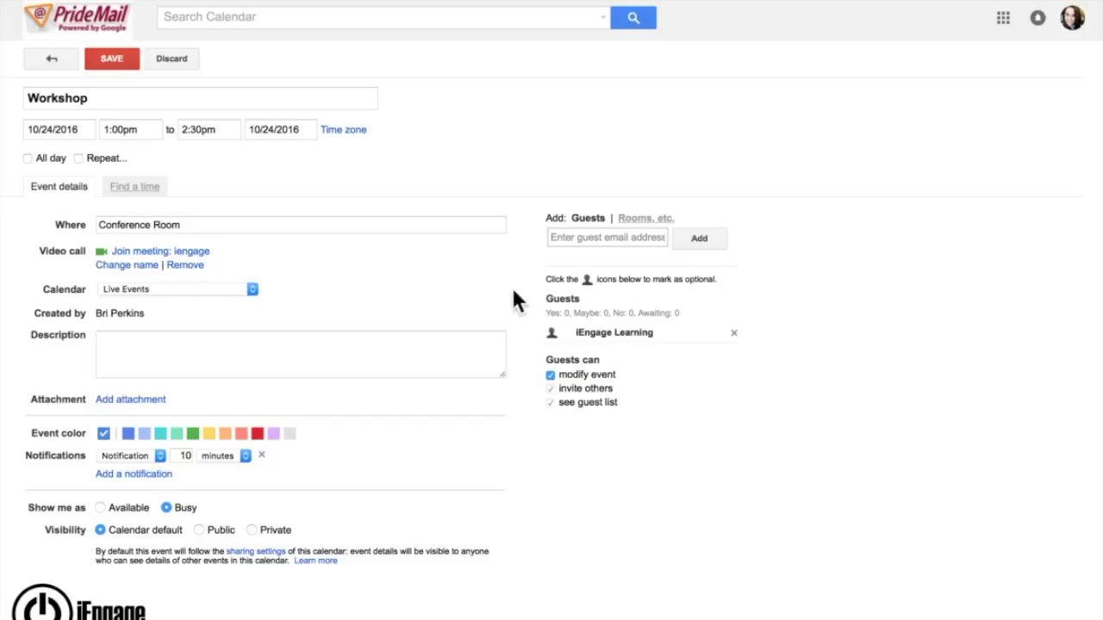
left_click(108, 61)
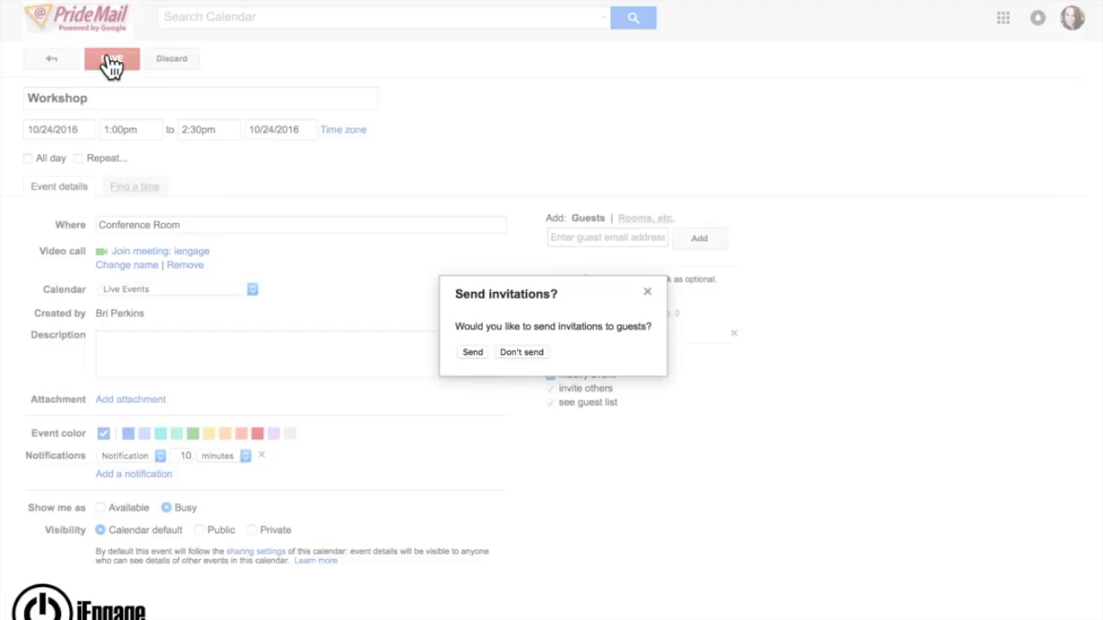
left_click(473, 351)
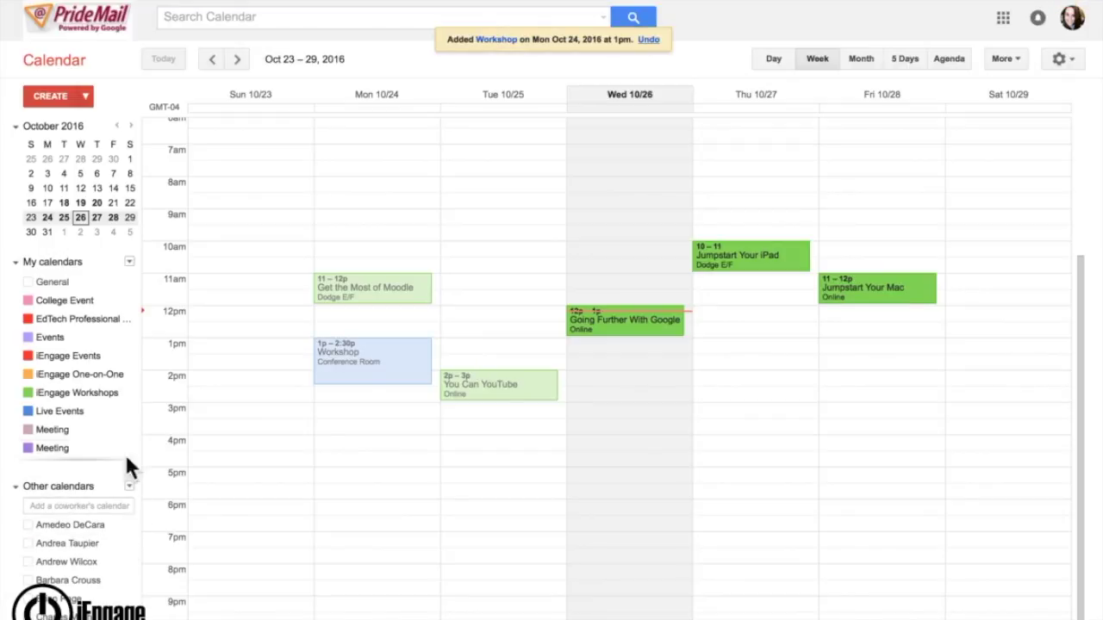
Step: Add the iEngage Learning coworker calendar to the other calendars
left_click(61, 505)
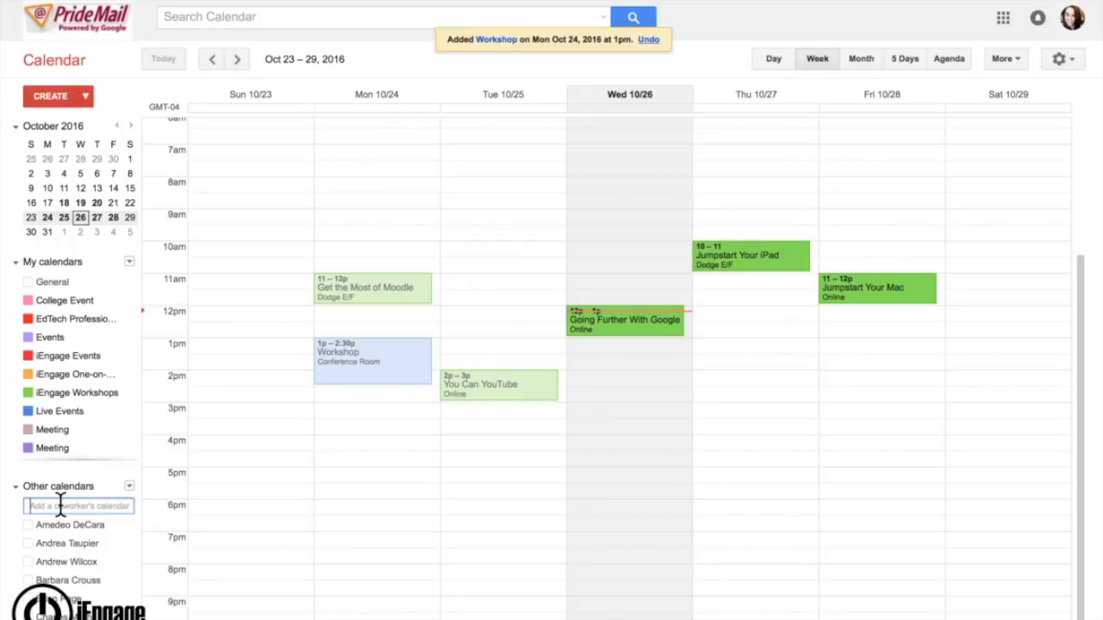
type("iengage")
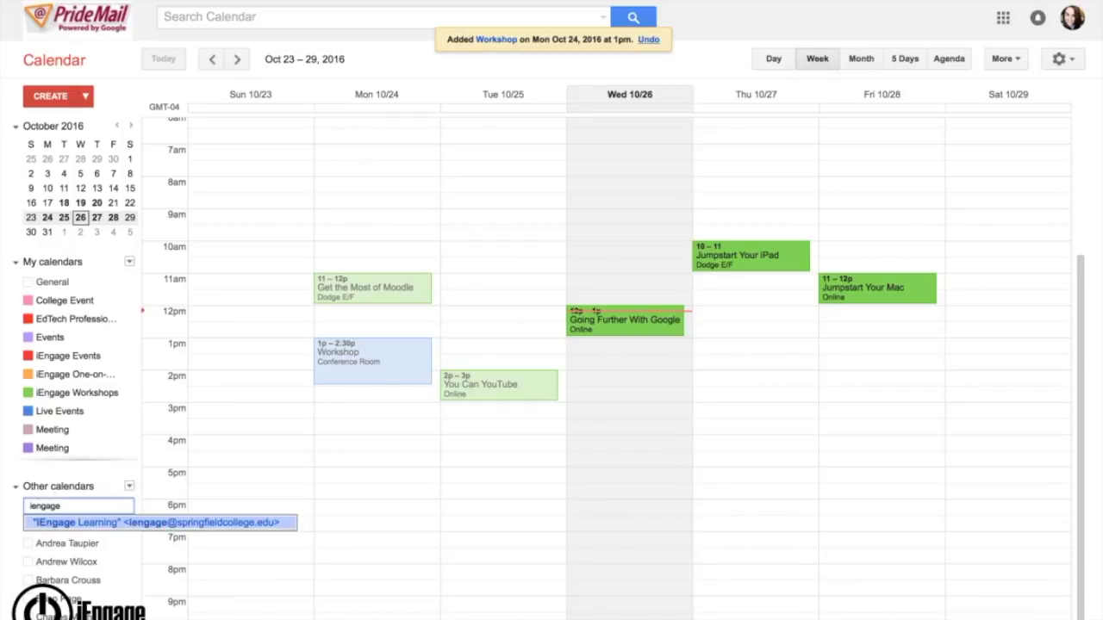
key("Return")
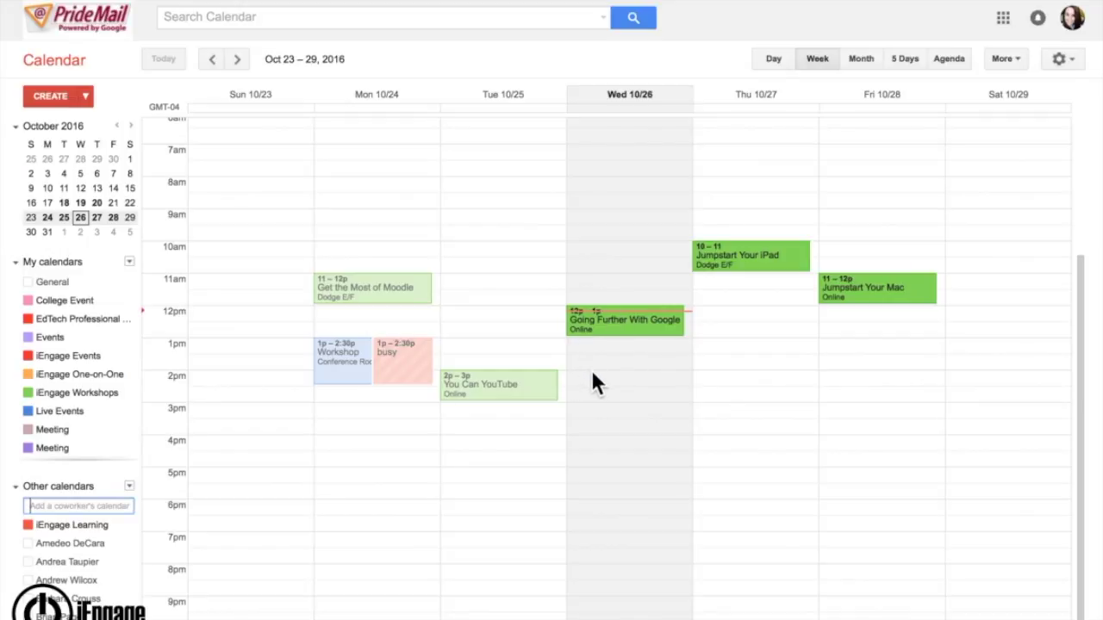
Step: Reopen the Workshop event and start an email to its guests, with those awaiting response as recipients
double_click(342, 385)
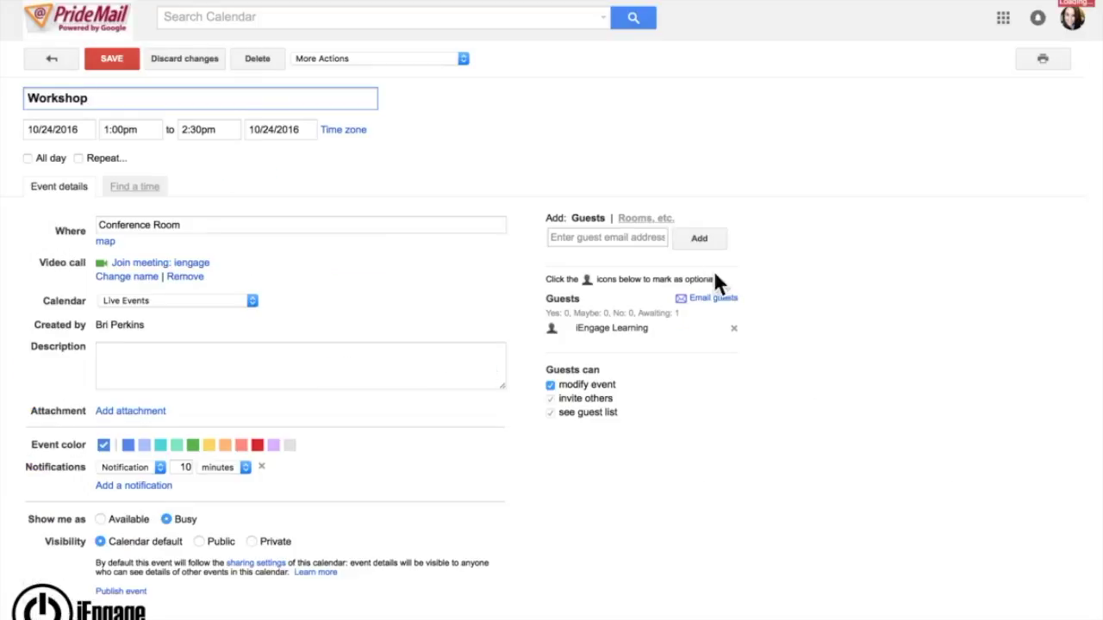
left_click(599, 239)
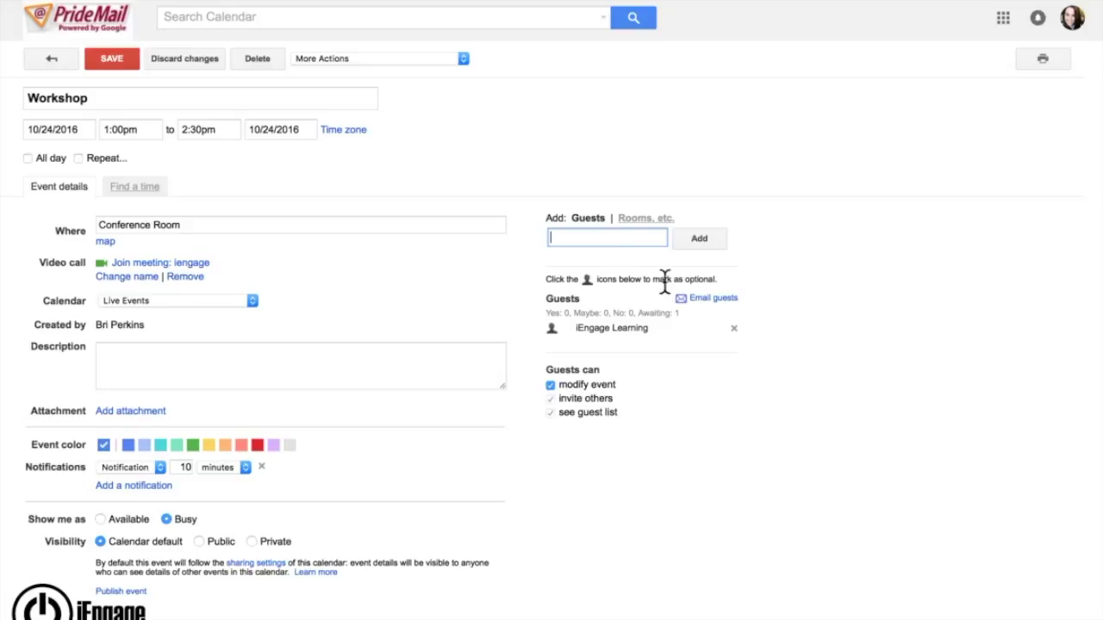
left_click(717, 302)
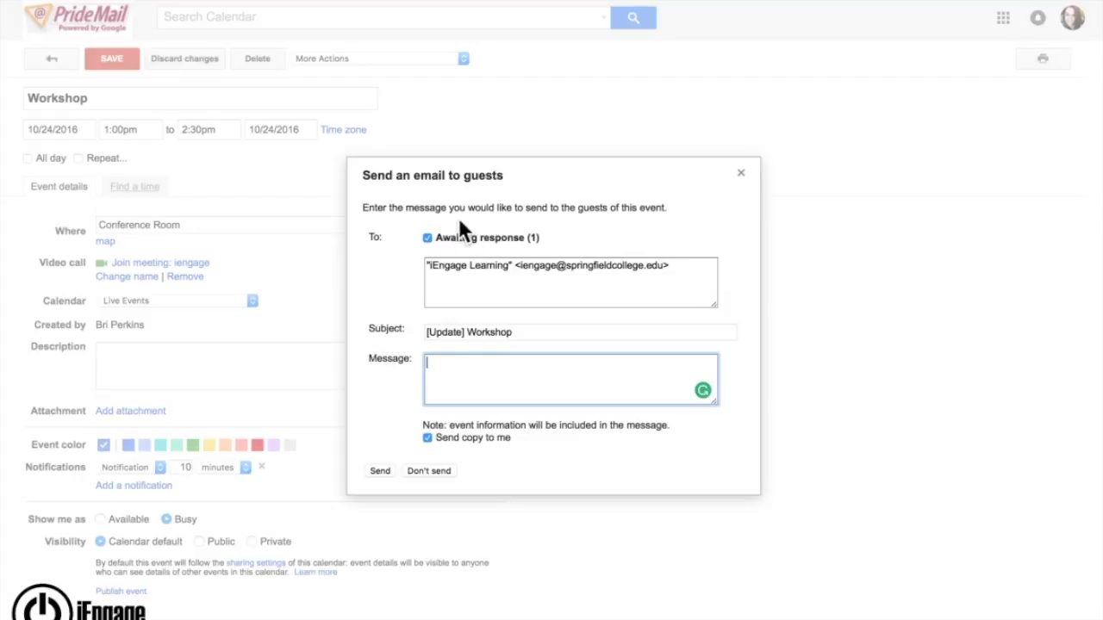
left_click(478, 287)
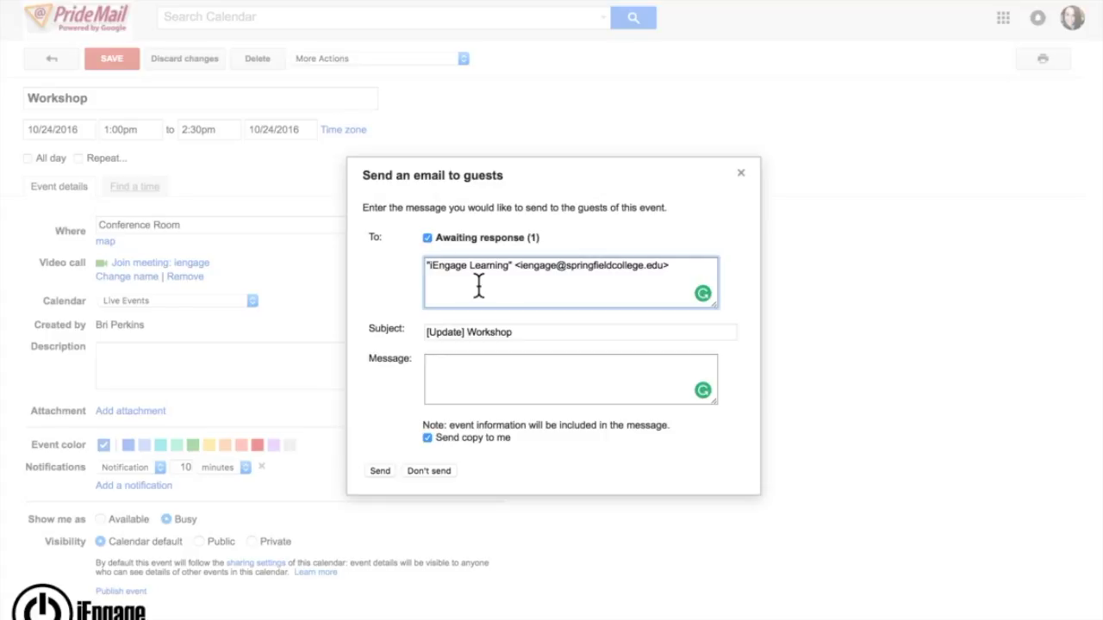
left_click(426, 237)
left_click(427, 237)
left_click(427, 238)
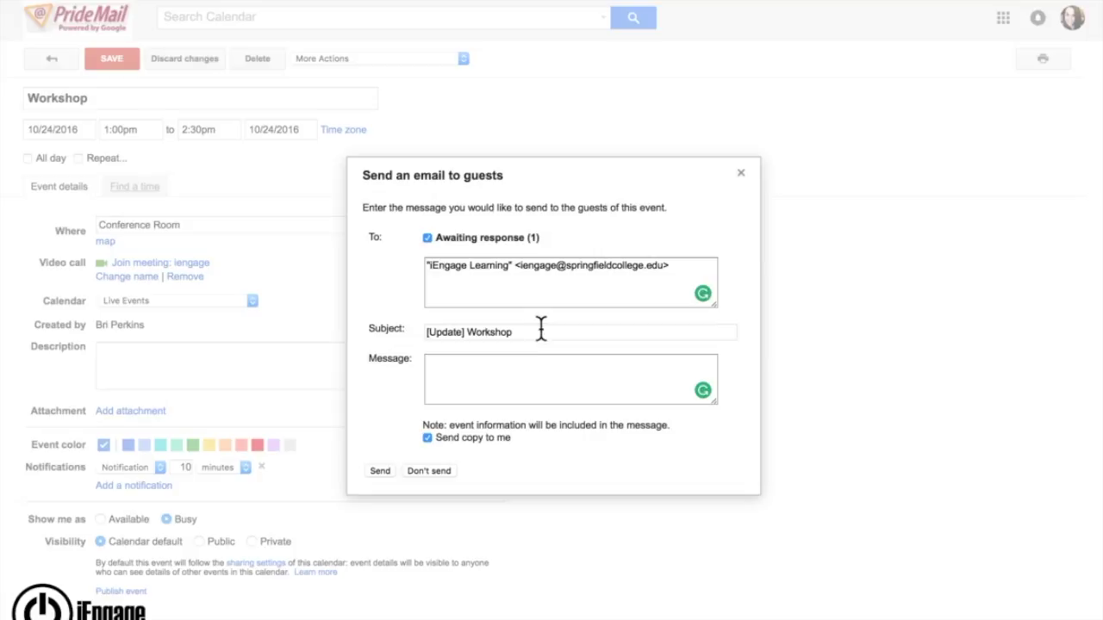
Step: Write the guest message "Can you confirm whether or not you are coming to the event?" and send the email
left_click_drag(541, 329, 395, 316)
left_click(454, 381)
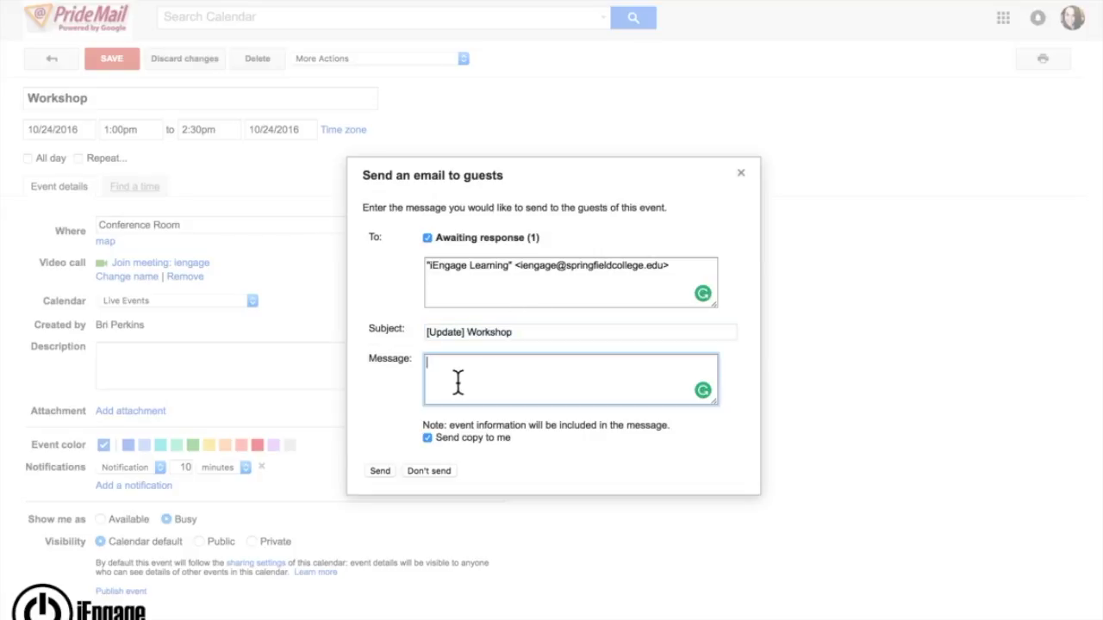
type("Can you confirm whether or not you are")
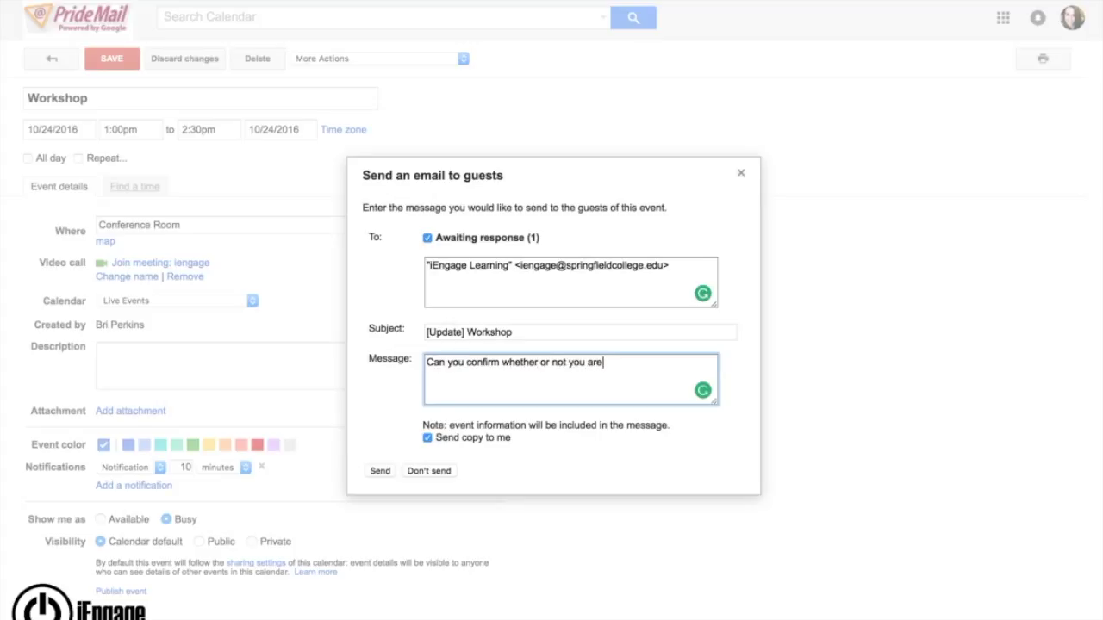
type(" coming to the event?")
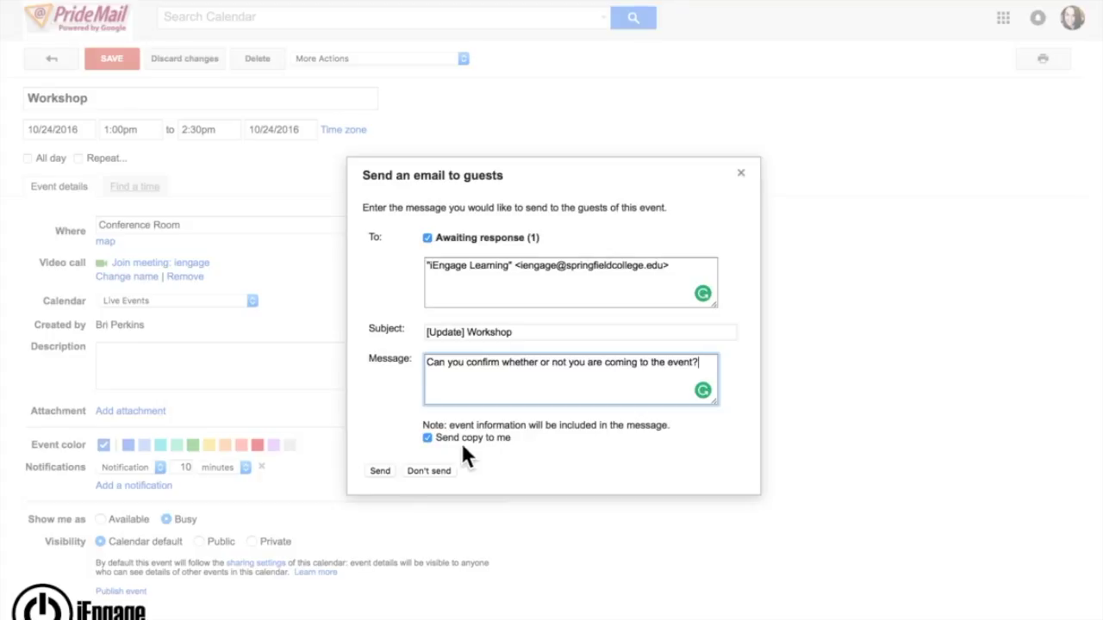
left_click(379, 472)
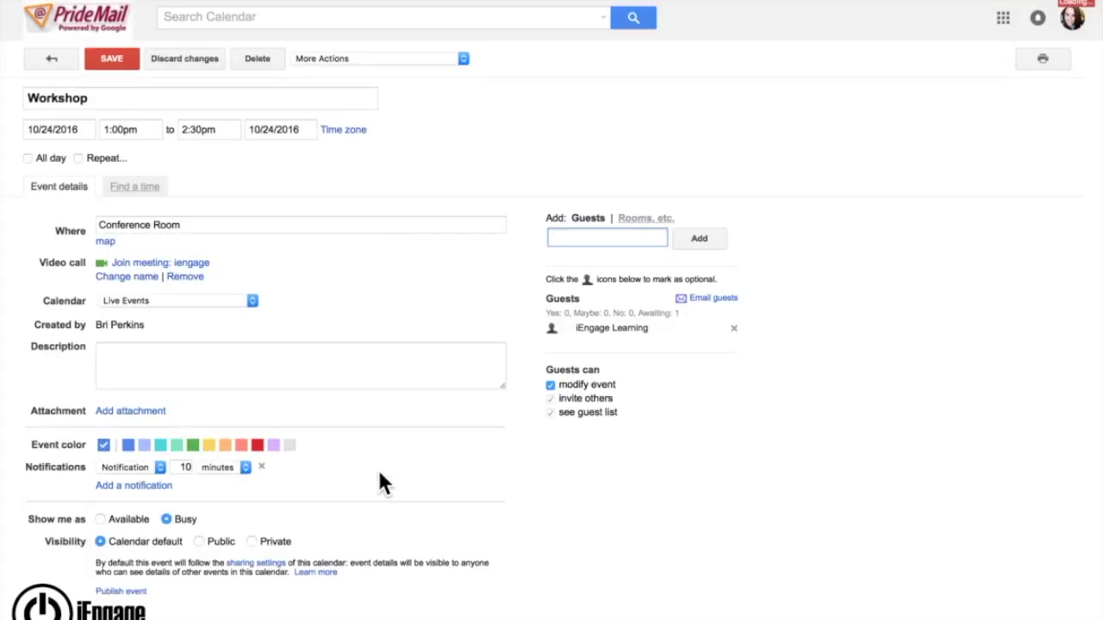